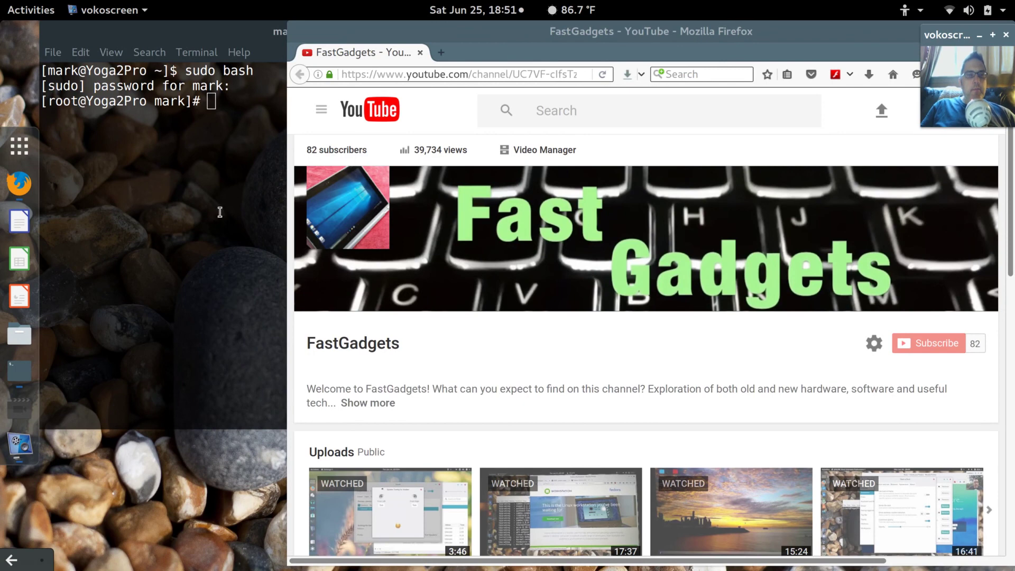
- Move and shrink the Firefox YouTube window toward the centre so terminal text stays visible
click(188, 32)
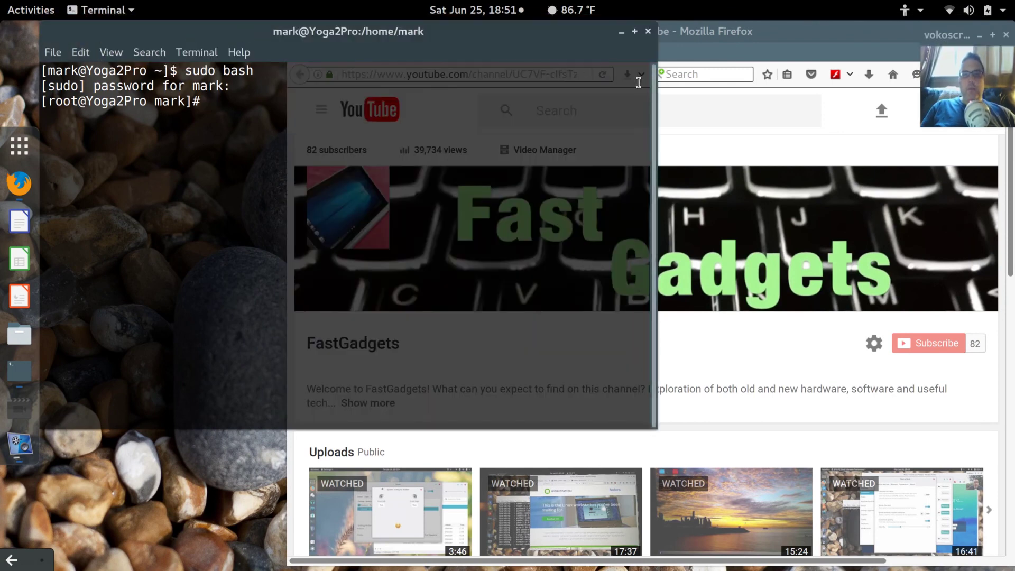
click(709, 24)
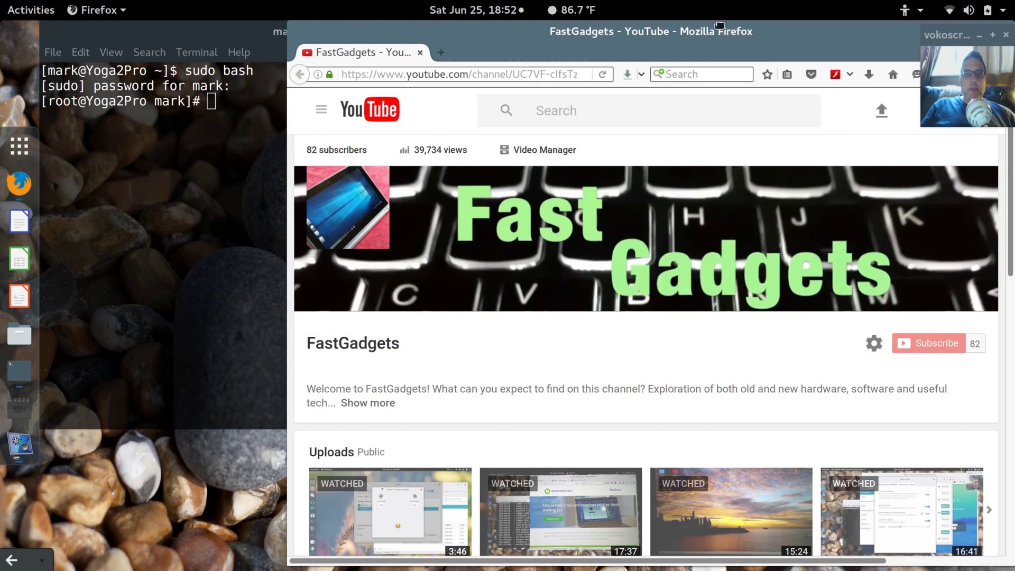
drag(722, 29, 542, 37)
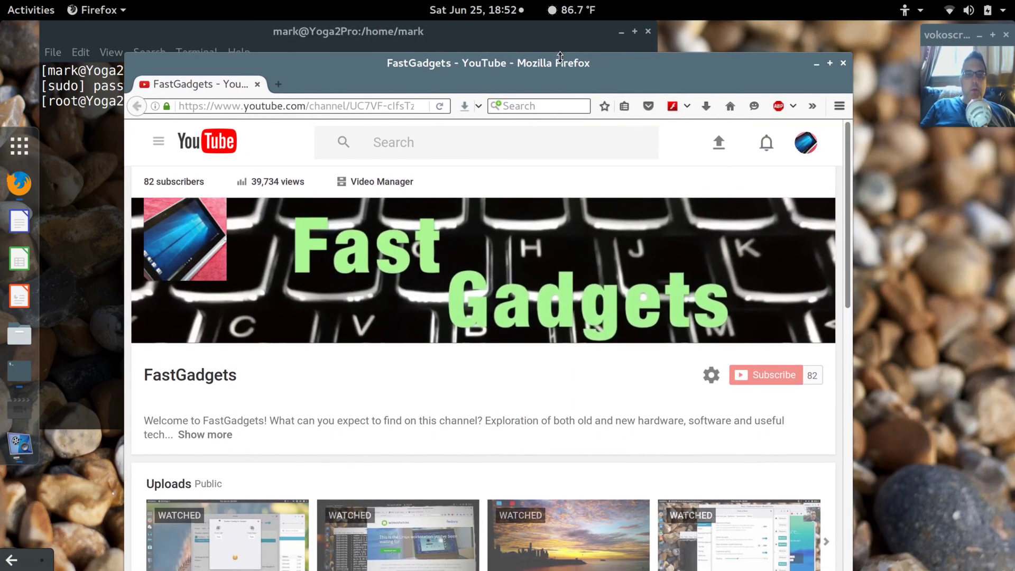
drag(560, 57, 560, 128)
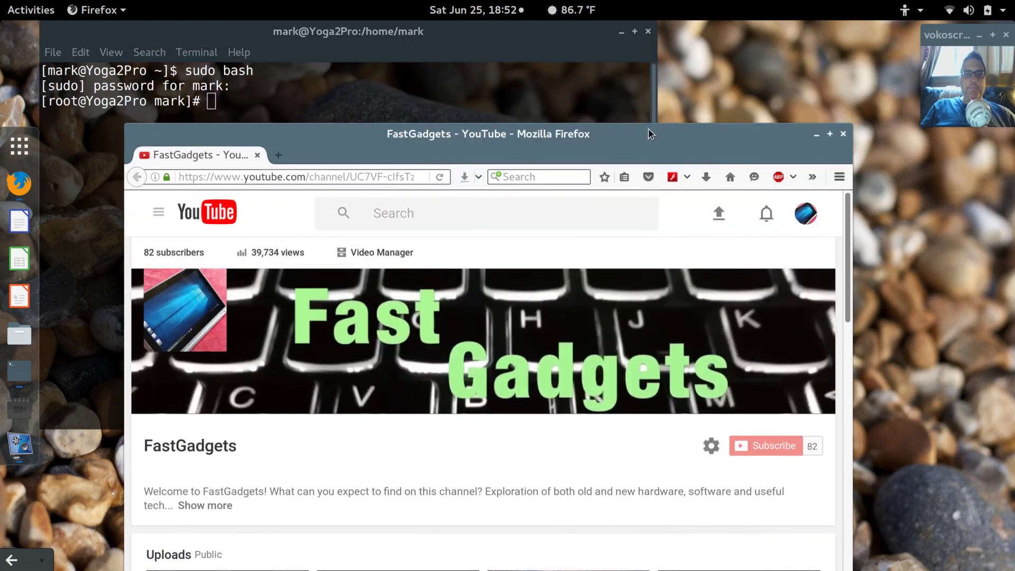
drag(648, 128, 660, 59)
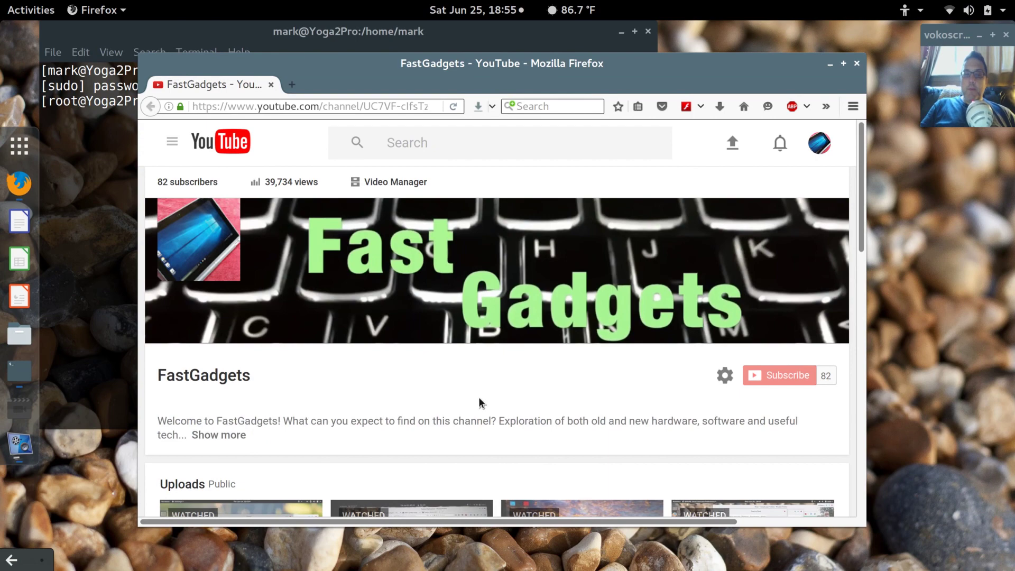
- Scroll down to the Created playlists, led by Linux Tech with 16 videos
scroll(479, 403, down, 6)
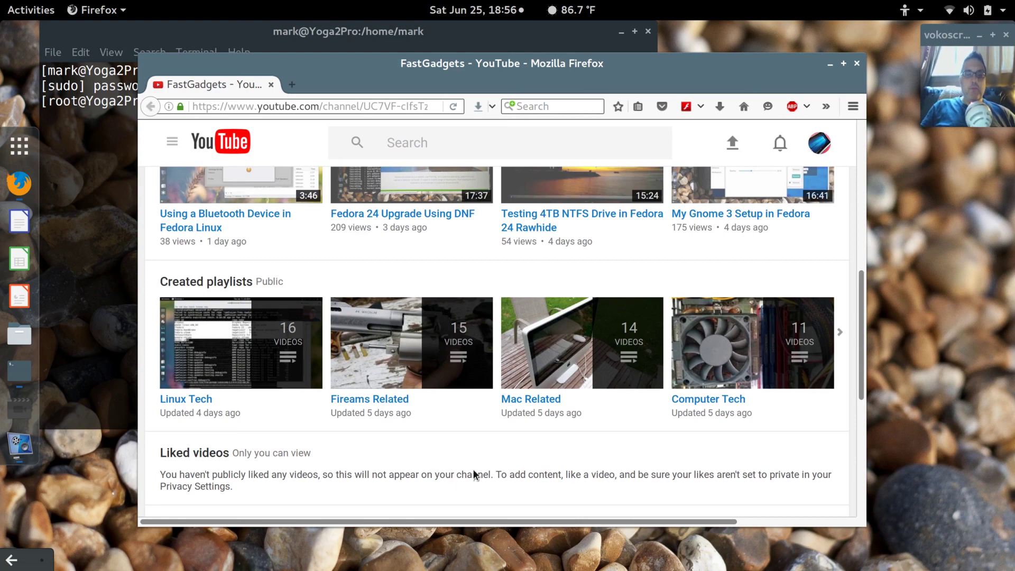
- Scroll the FastGadgets page past Liked videos and Saved playlists to the empty Subscriptions section
scroll(425, 474, right, 4)
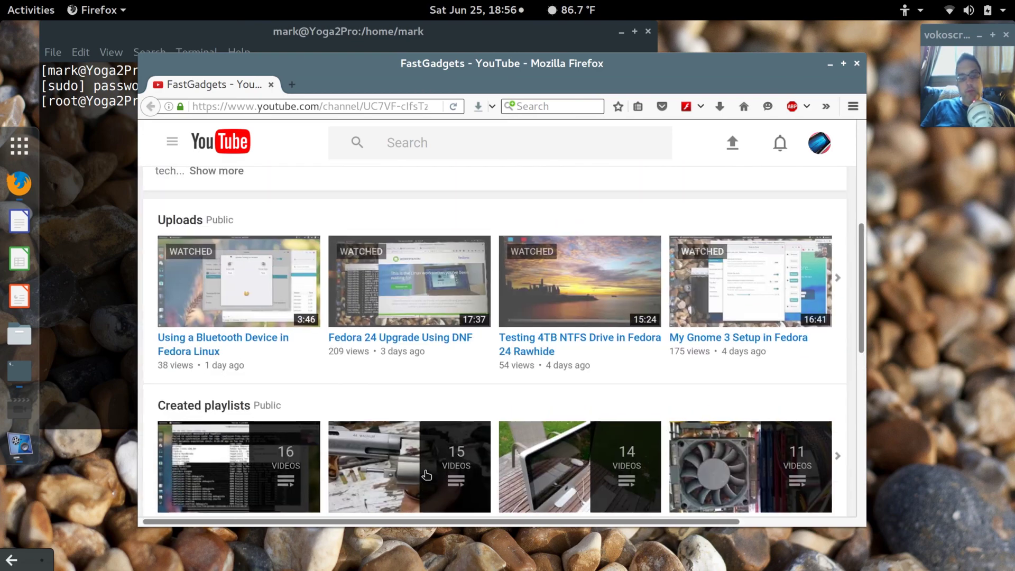
scroll(424, 474, down, 5)
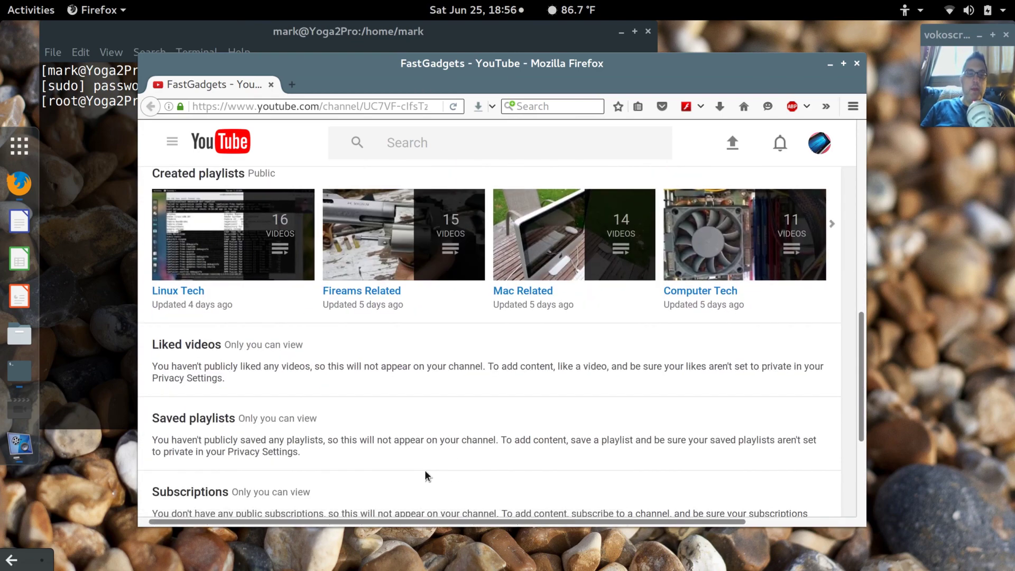
scroll(425, 475, right, 4)
scroll(424, 469, down, 1)
scroll(424, 470, right, 2)
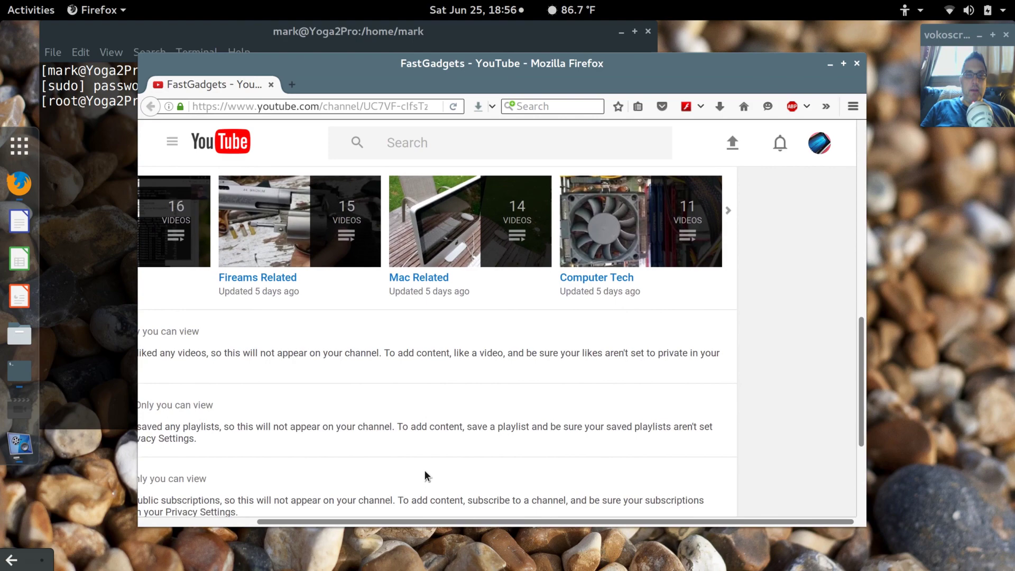
scroll(424, 474, down, 3)
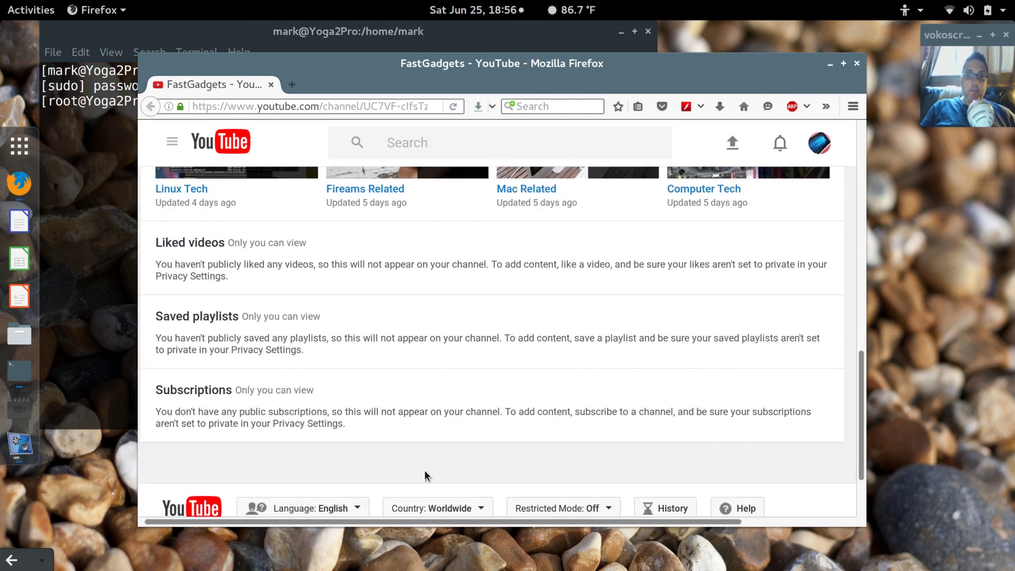
scroll(425, 474, up, 4)
scroll(424, 474, right, 1)
scroll(425, 475, right, 4)
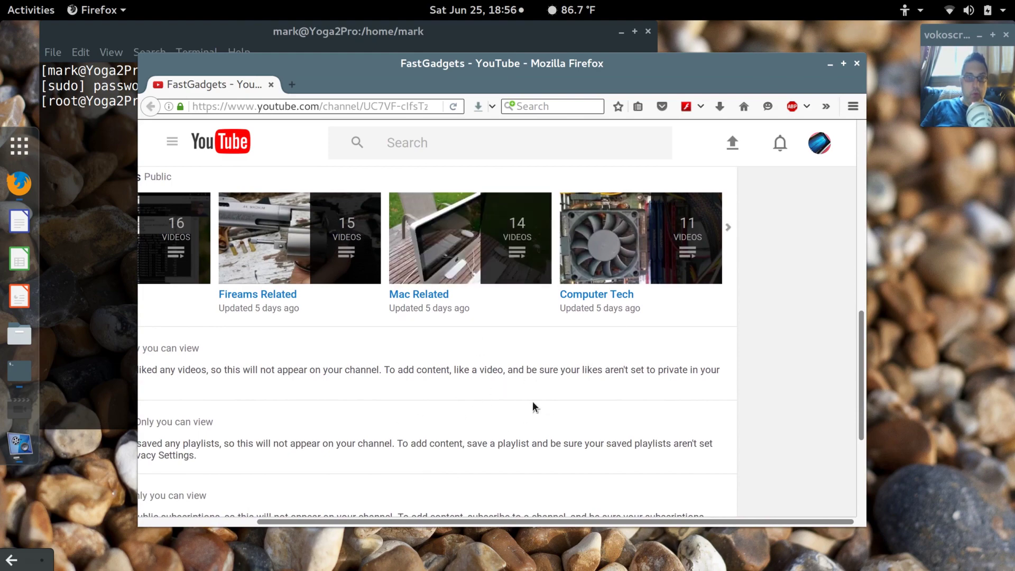
scroll(533, 403, left, 4)
scroll(528, 403, down, 5)
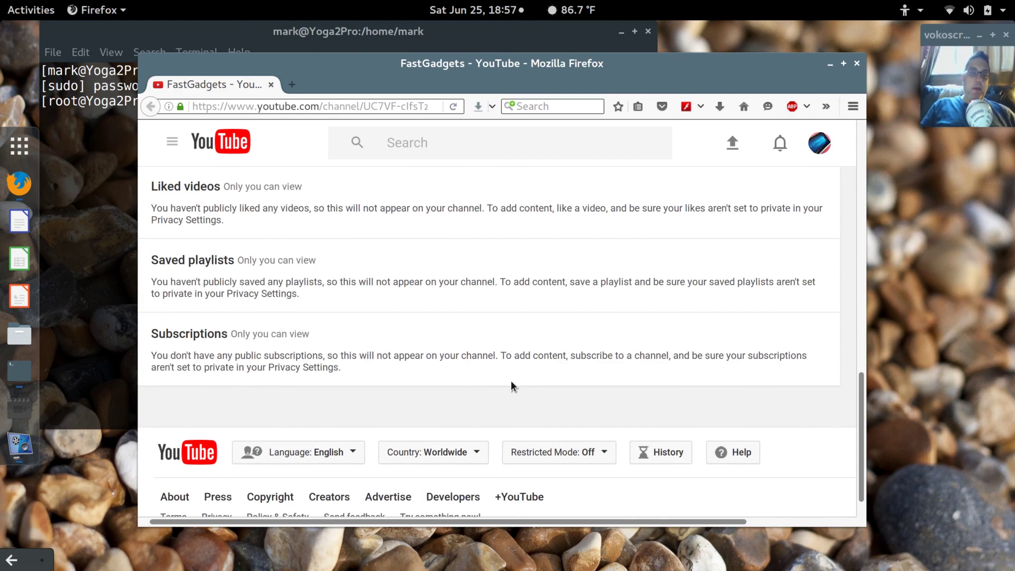
scroll(510, 386, up, 3)
scroll(511, 386, left, 1)
scroll(511, 380, down, 1)
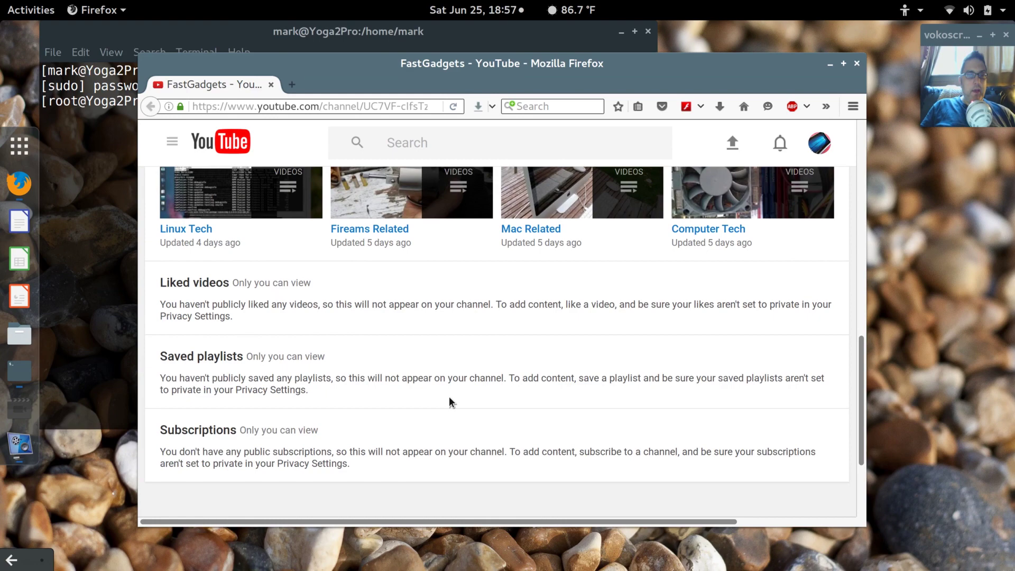
- Search the applications for 'tweak' and launch Tweak Tool
click(23, 149)
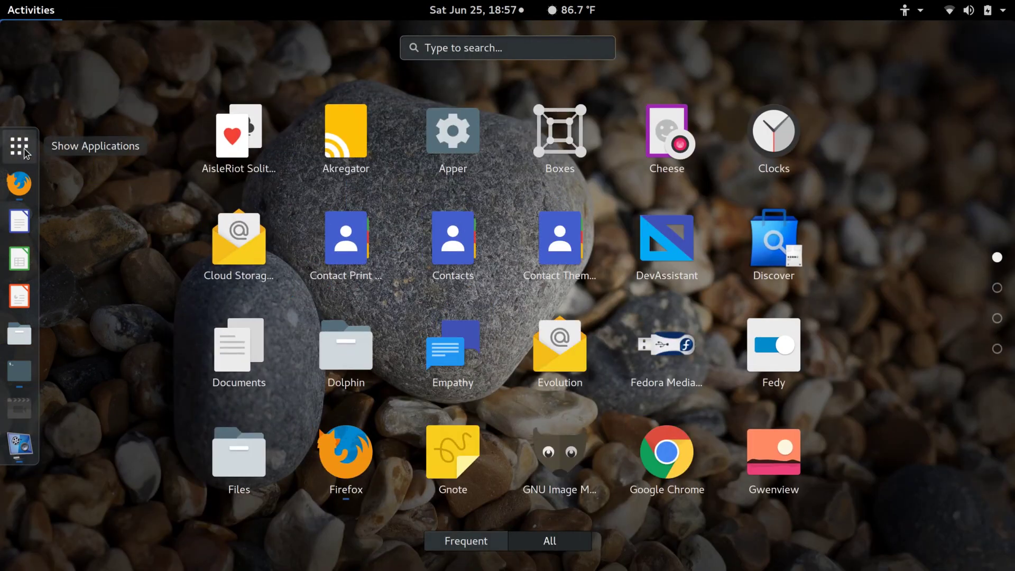
key(Escape)
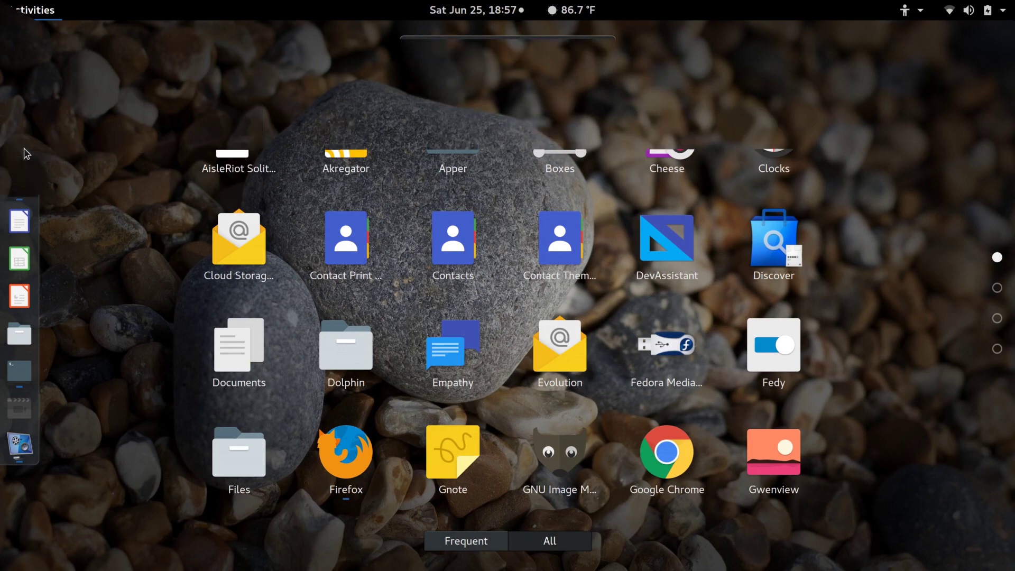
text(tweak)
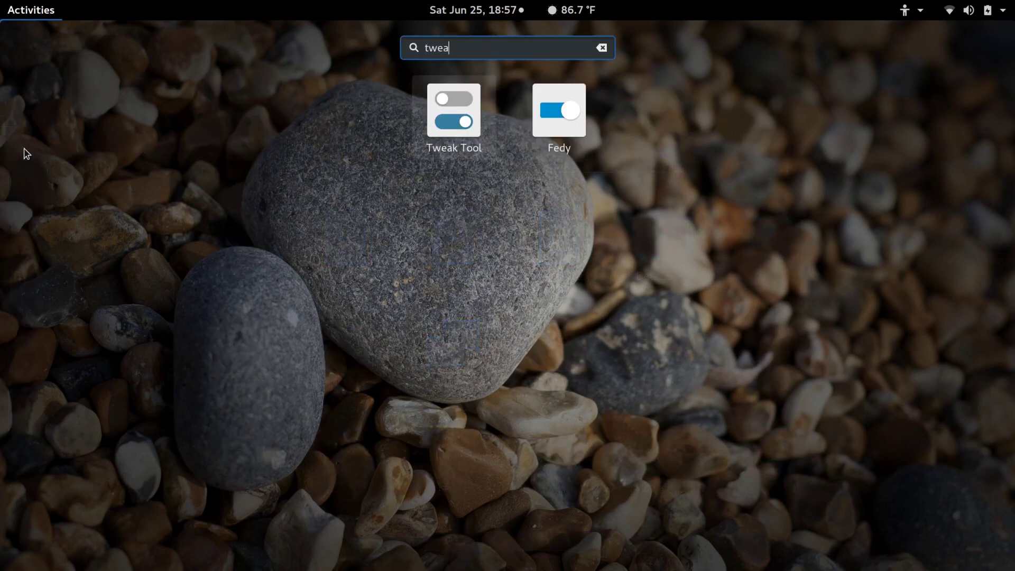
click(433, 114)
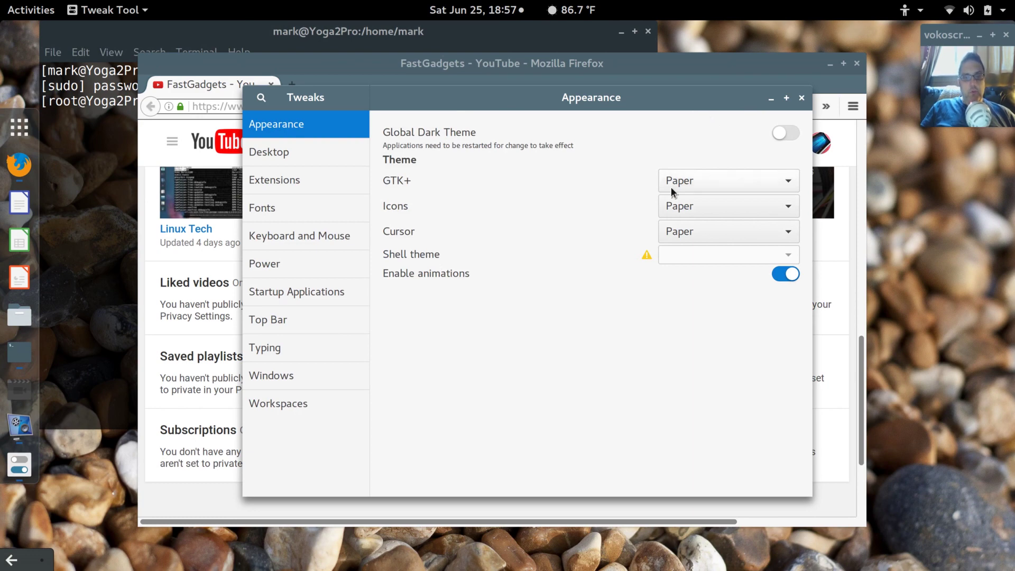
- Change the GTK+ theme to Evopop-light-gtk-theme
click(700, 181)
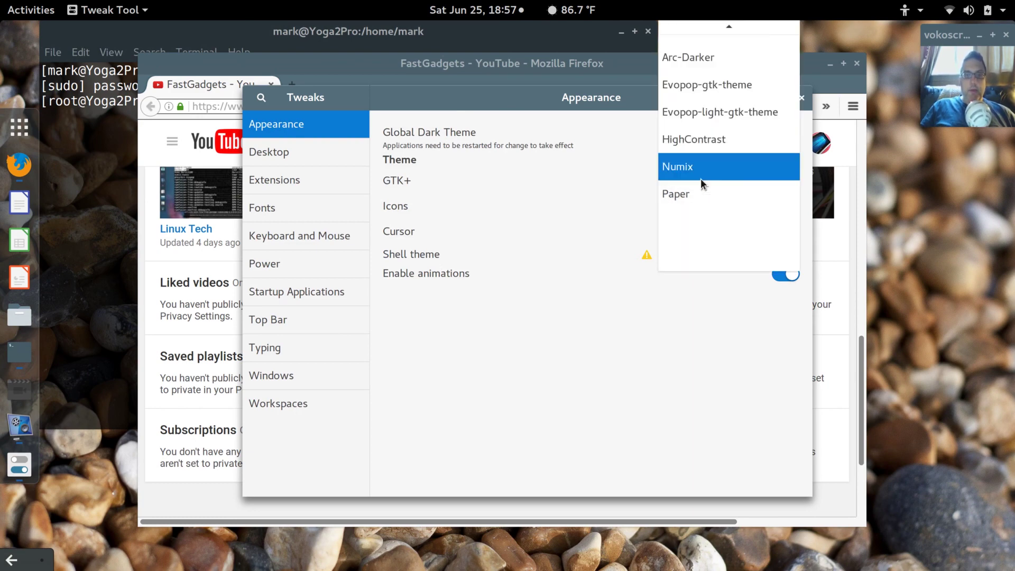
click(732, 113)
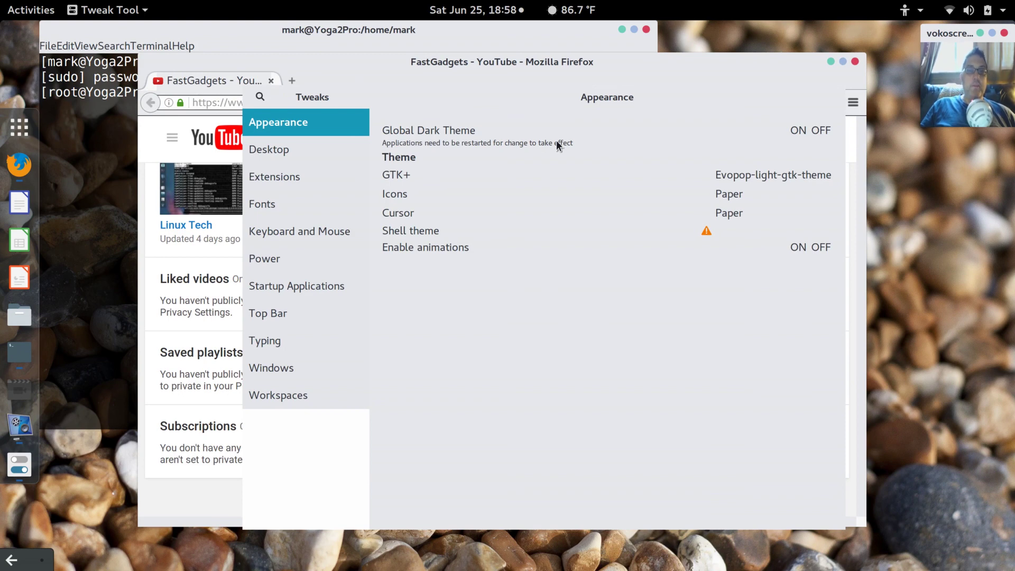
- Apply the Numix GTK+ theme, then reopen the GTK+ theme list
click(769, 173)
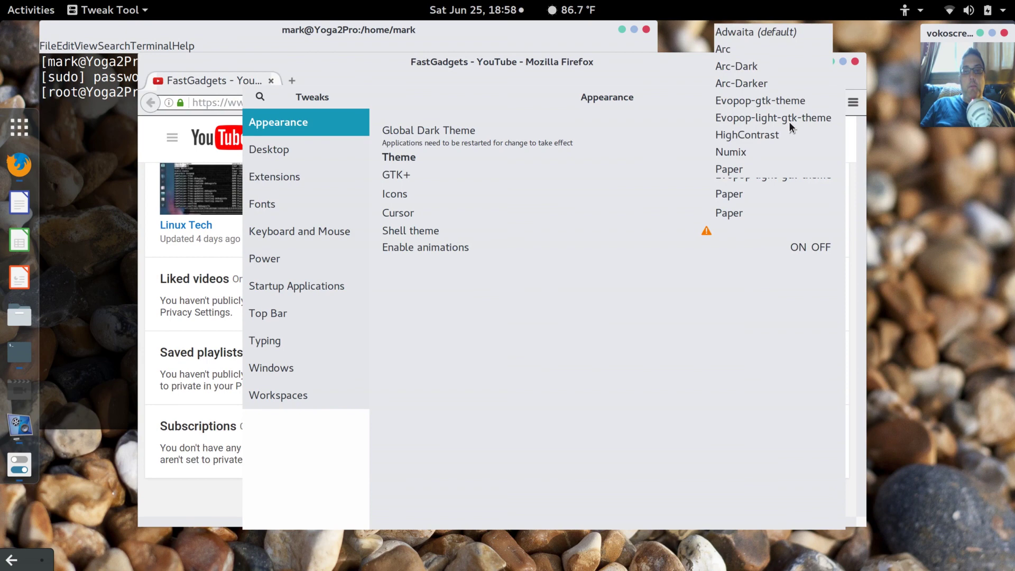
click(738, 152)
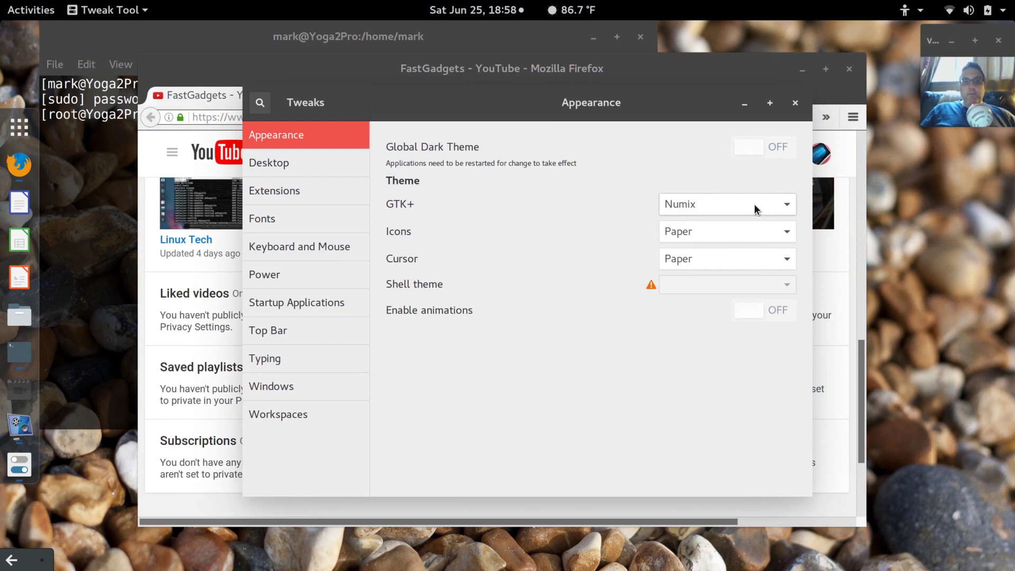
click(787, 207)
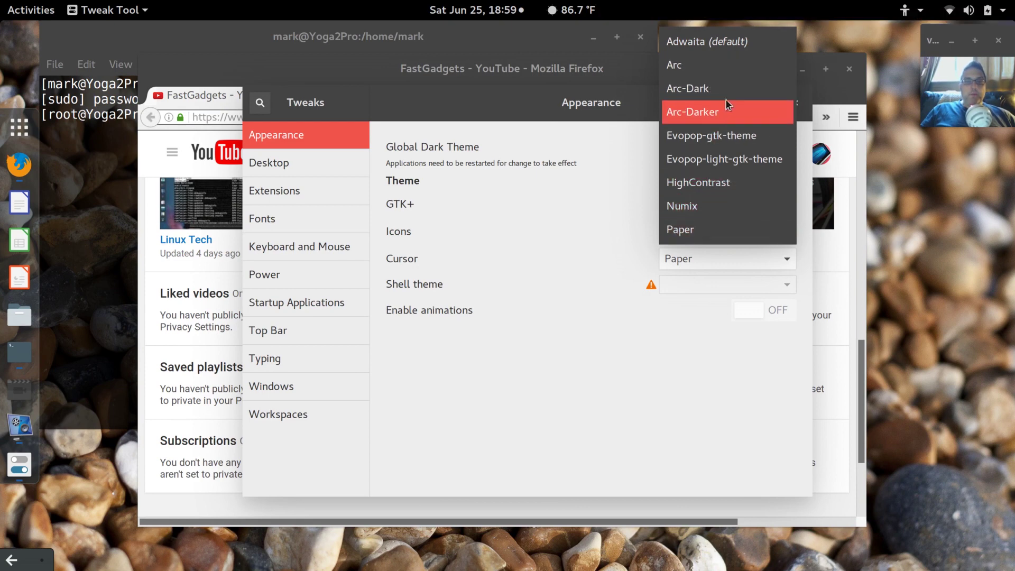
- Apply the Arc GTK+ theme and bring Tweak Tool back from the dock
click(693, 66)
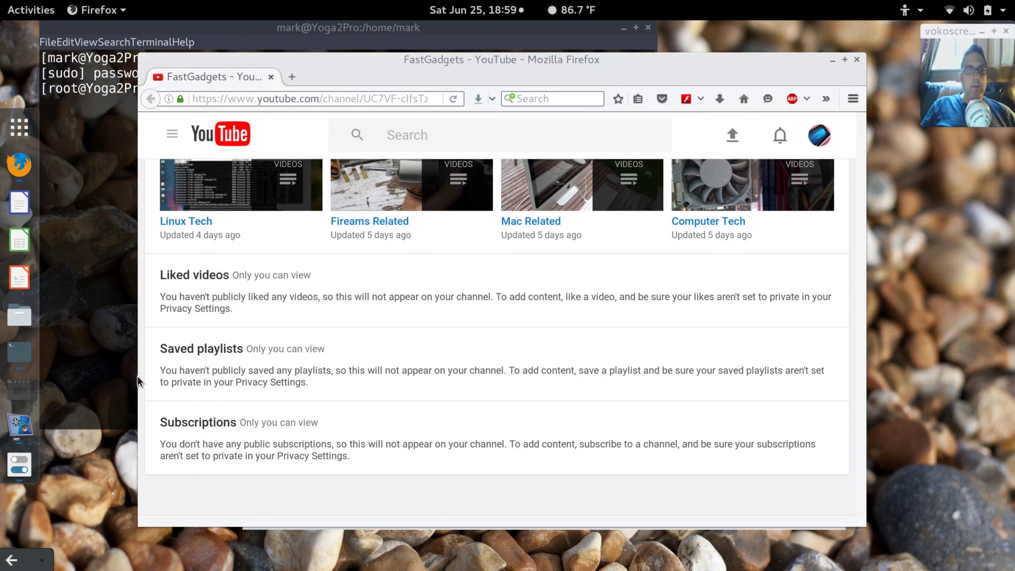
click(22, 437)
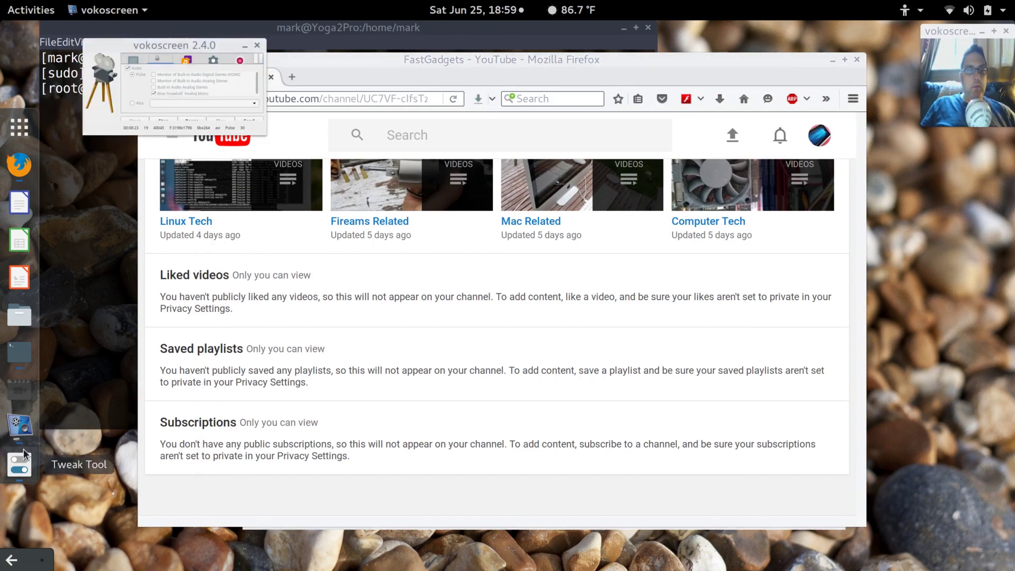
click(18, 465)
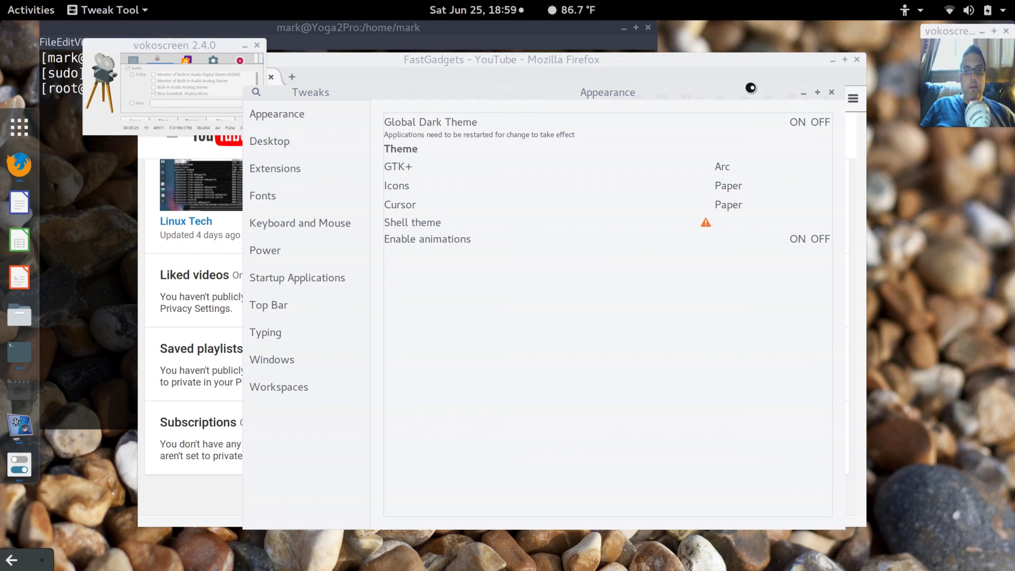
- Set the GTK+ theme back to Paper and close the Tweaks window
drag(751, 88, 738, 51)
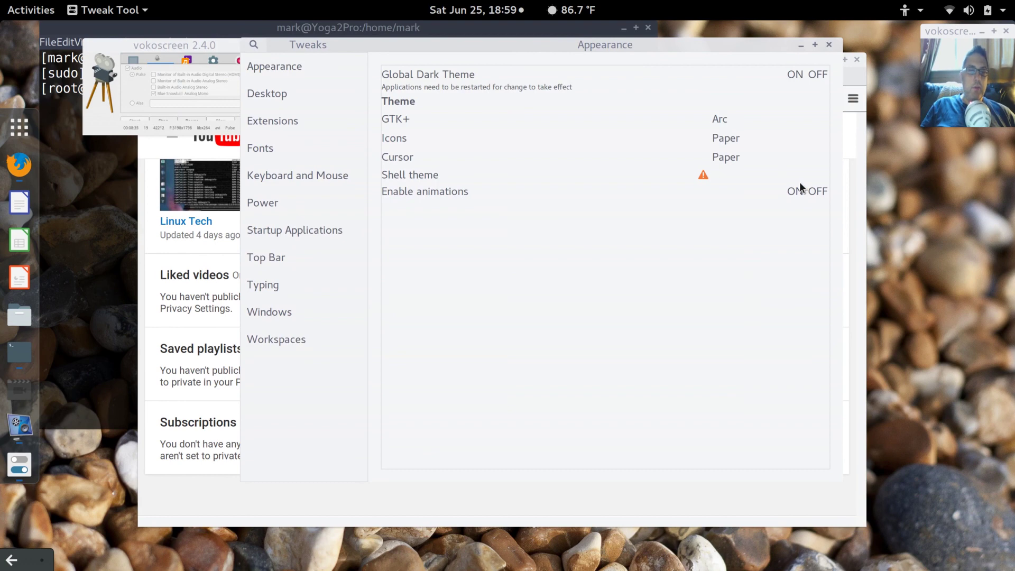
click(717, 119)
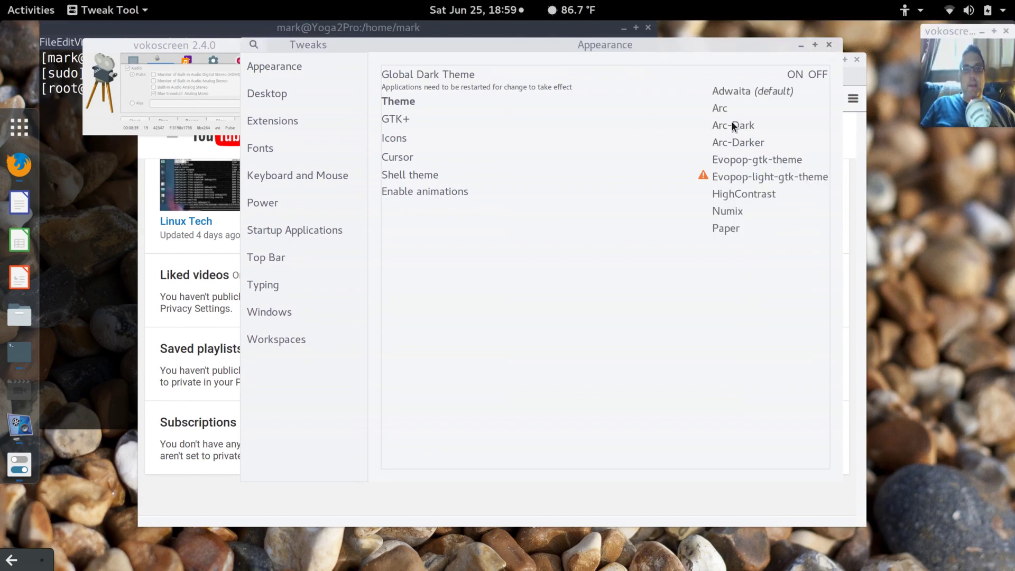
click(721, 232)
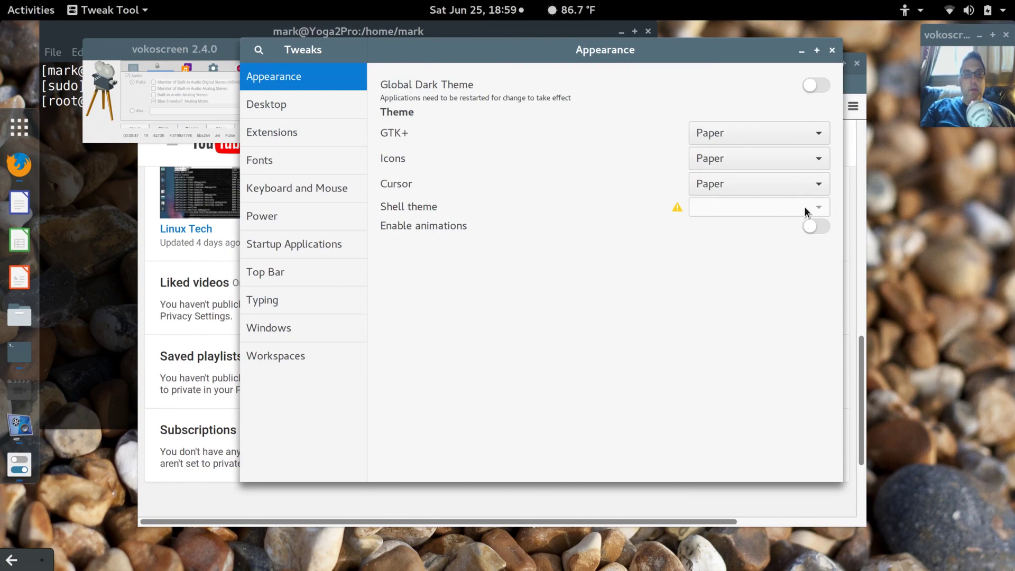
click(833, 51)
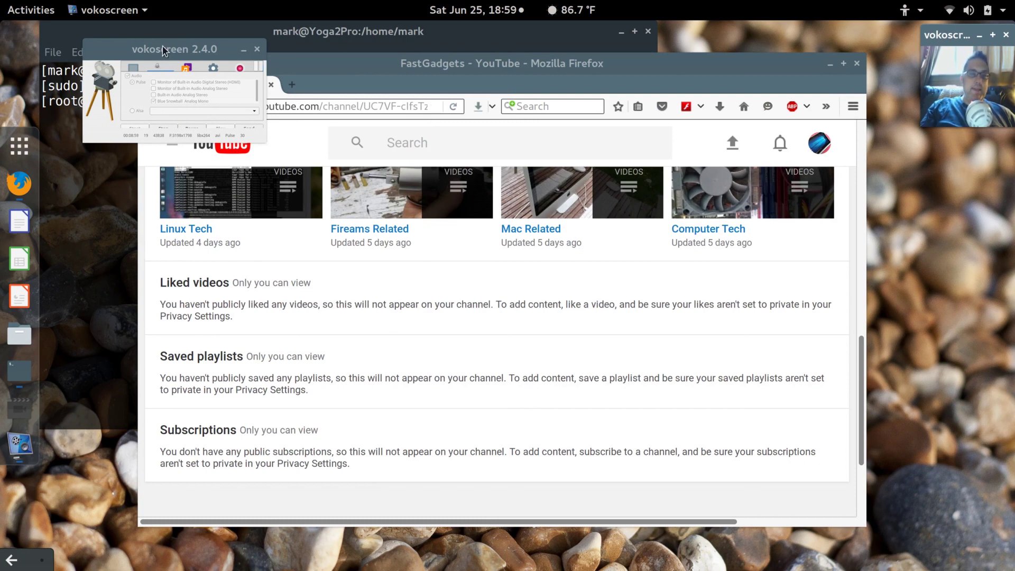
- Move the vokoscreen window to the lower left, then minimise it
drag(163, 50, 149, 101)
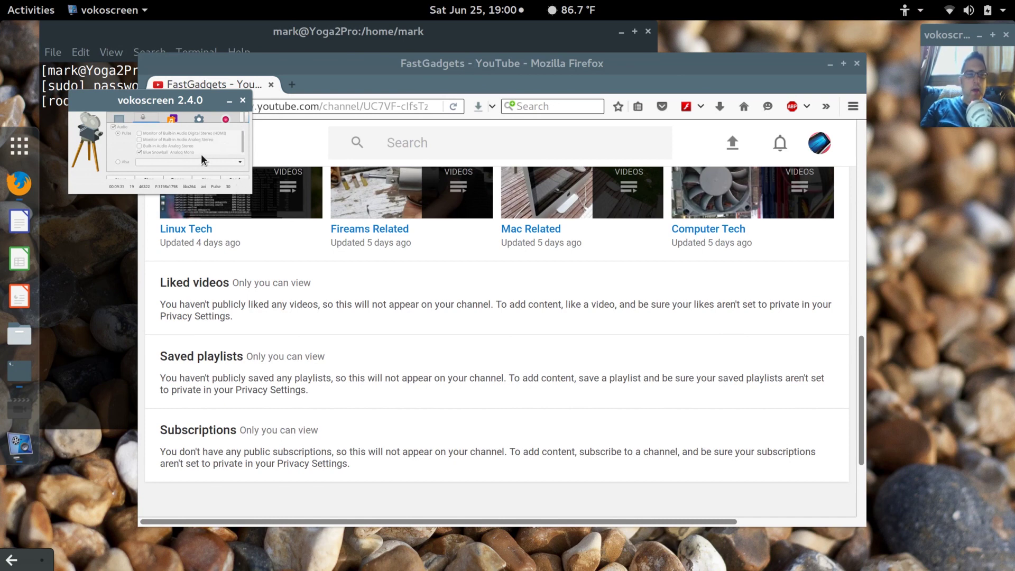
click(226, 102)
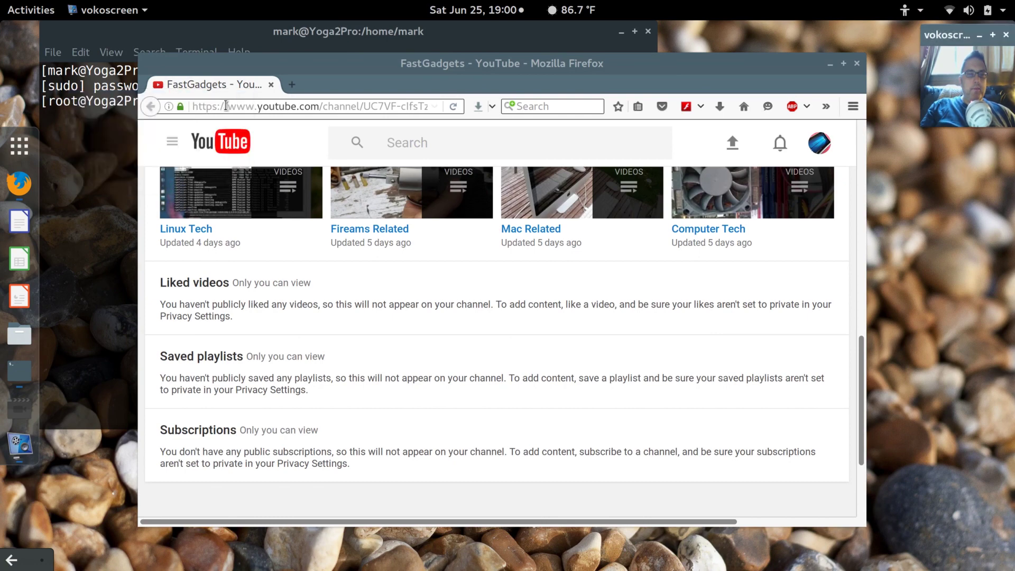
- Search the applications for 'calendar' and launch Evolution
click(19, 145)
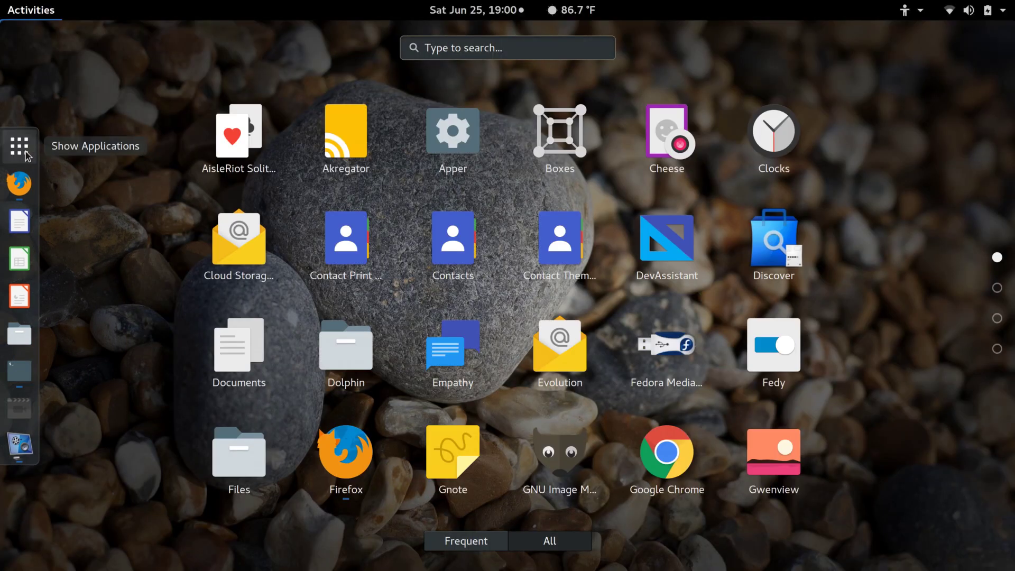
text(ca)
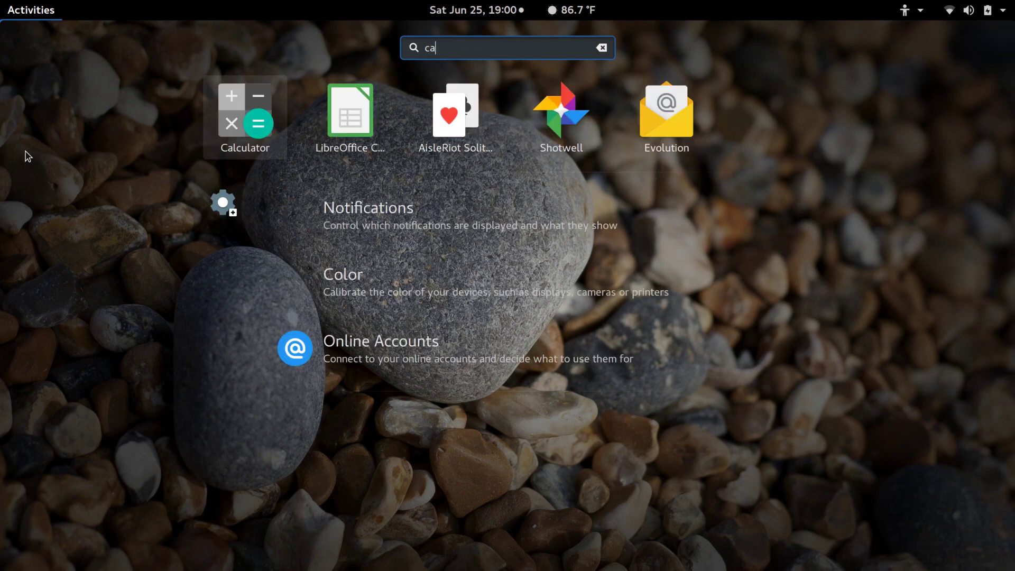
text(lendar)
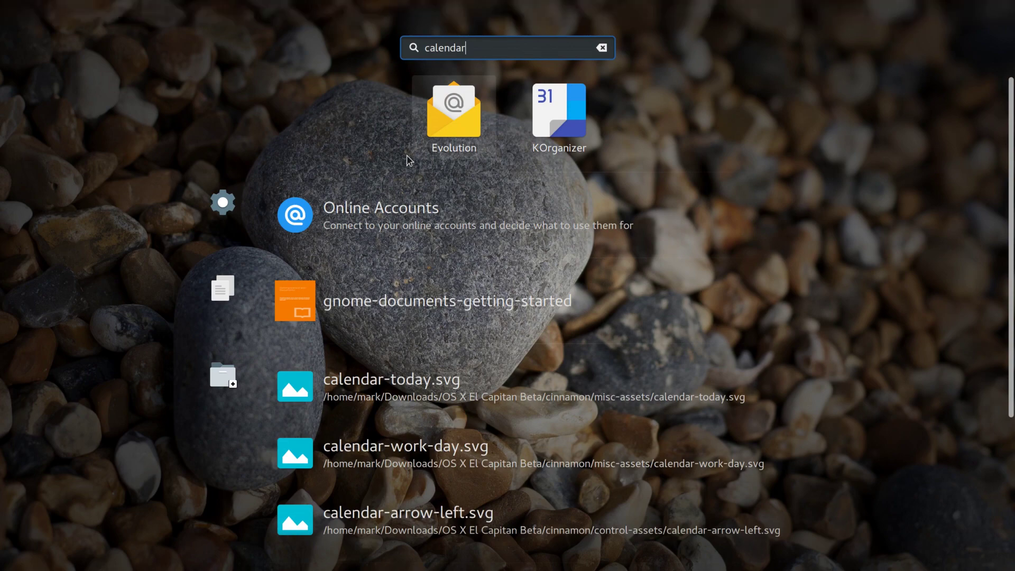
click(445, 119)
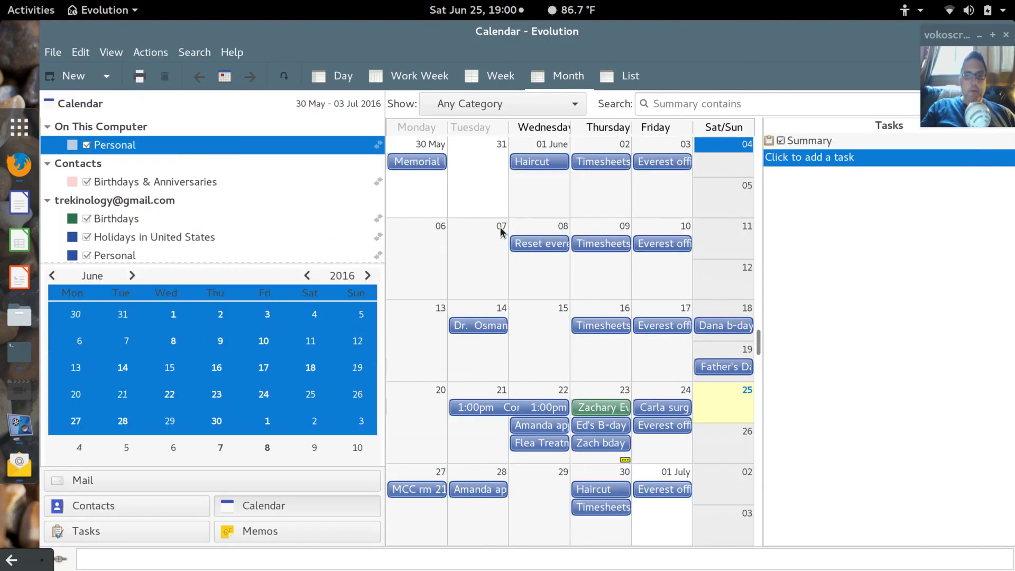
- Maximise and restore the Evolution window, then minimise it
double_click(700, 24)
key(super+Up)
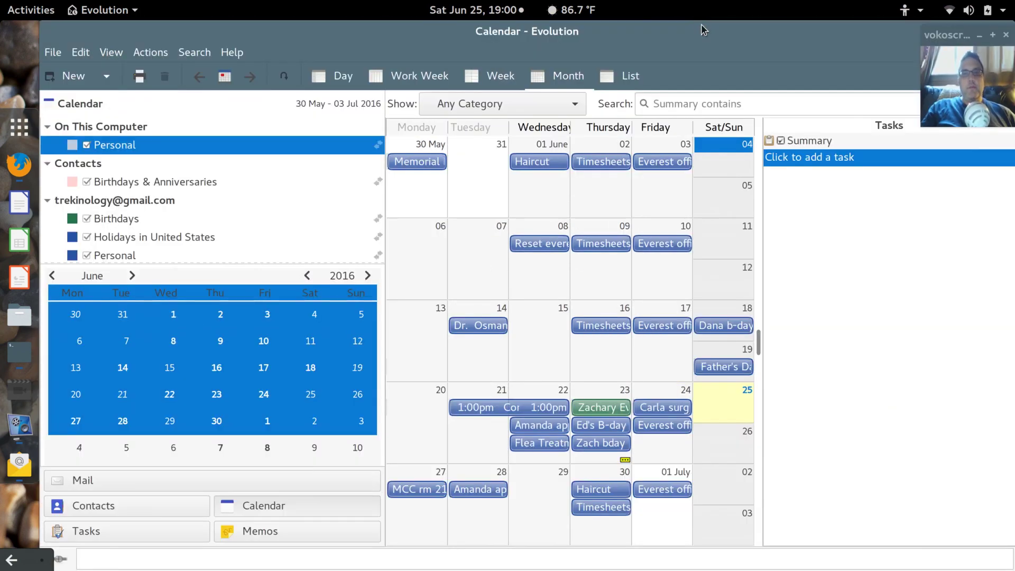
double_click(763, 34)
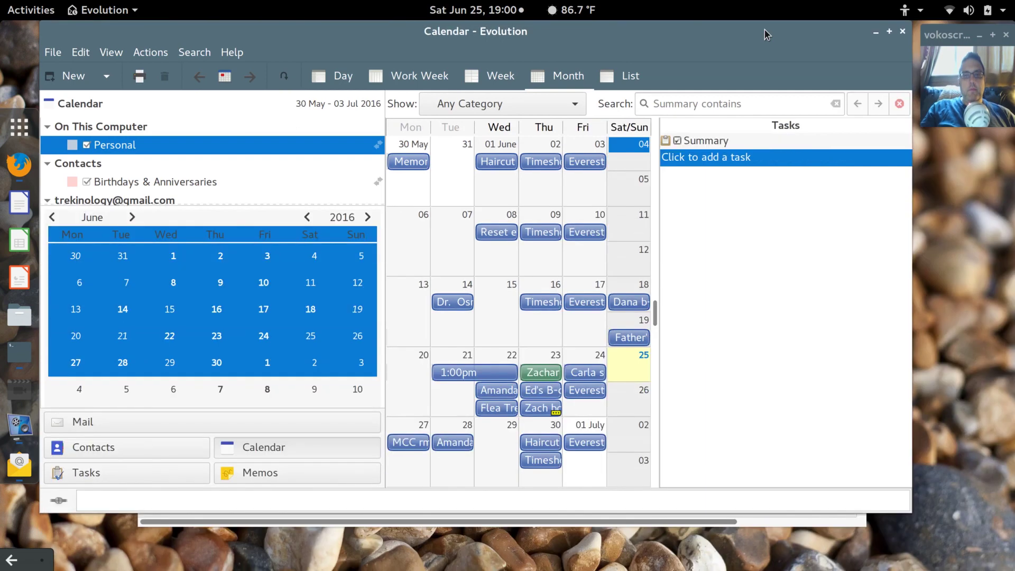
click(874, 33)
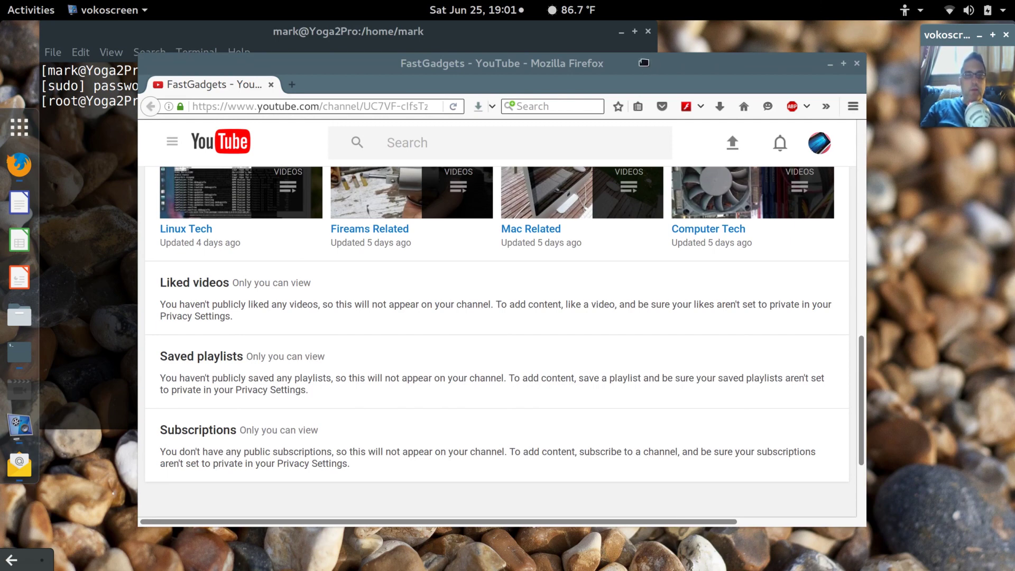
- Shift Firefox down and right, then raise the root terminal in front of it
drag(644, 62, 673, 92)
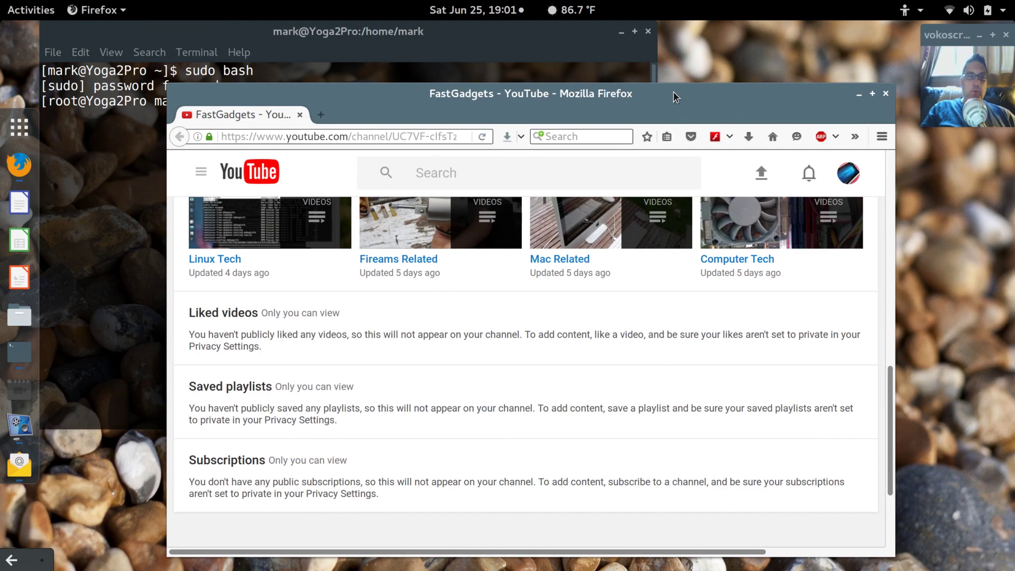
click(116, 216)
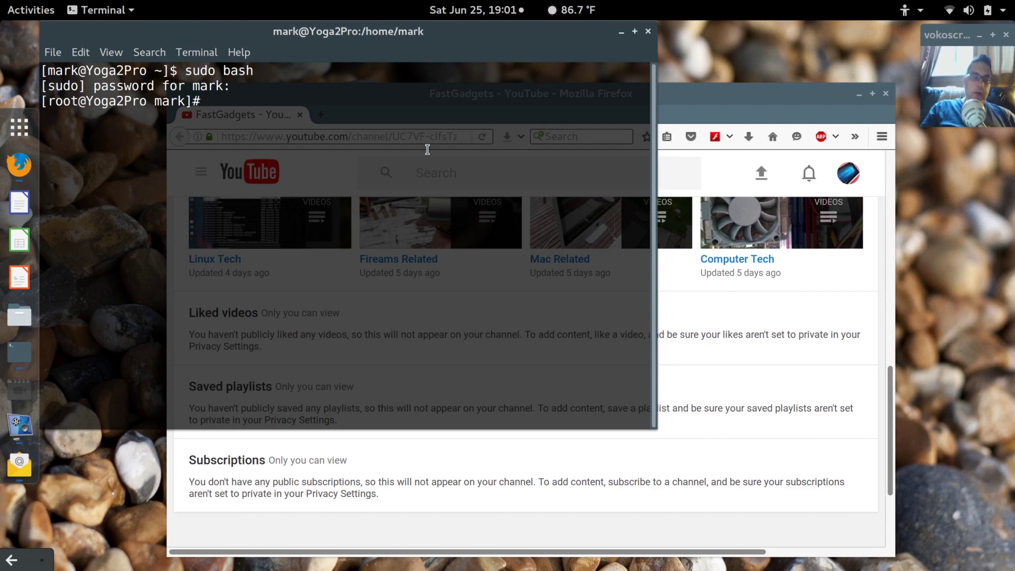
- Run dnf update as root, listing 29 upgrades, 5 skipped and 31 M to download
text(d)
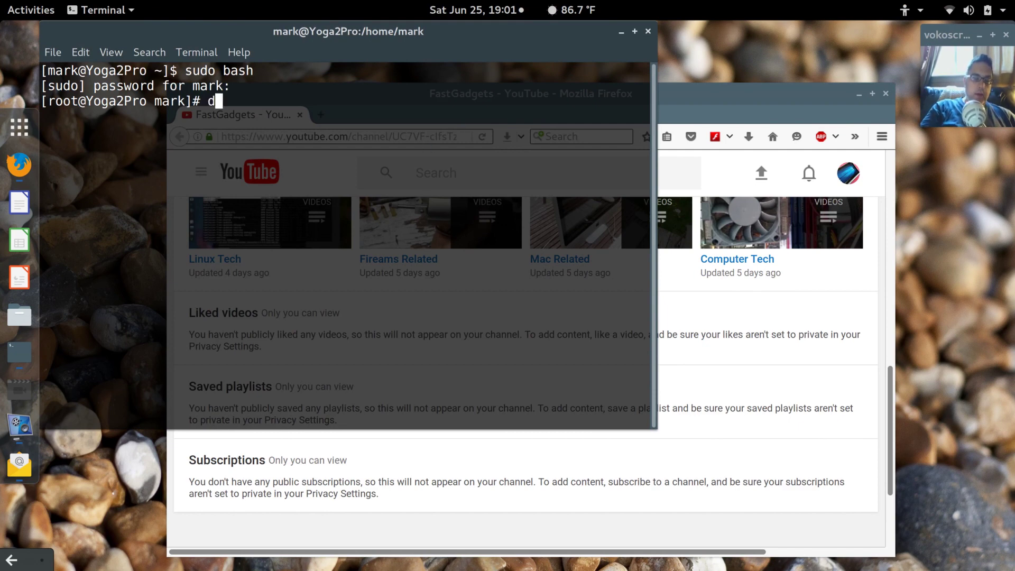
text(nf u)
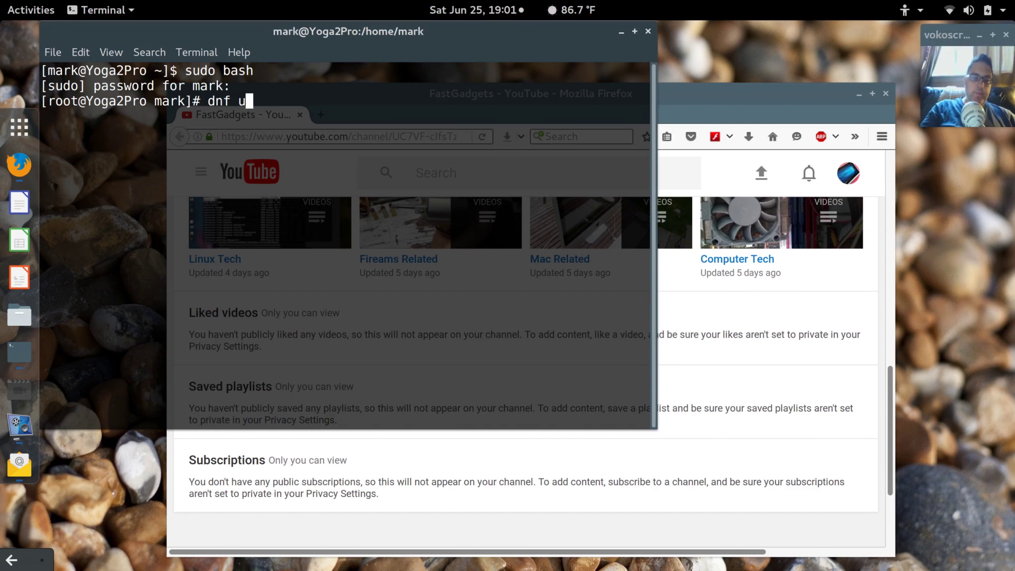
text(pda)
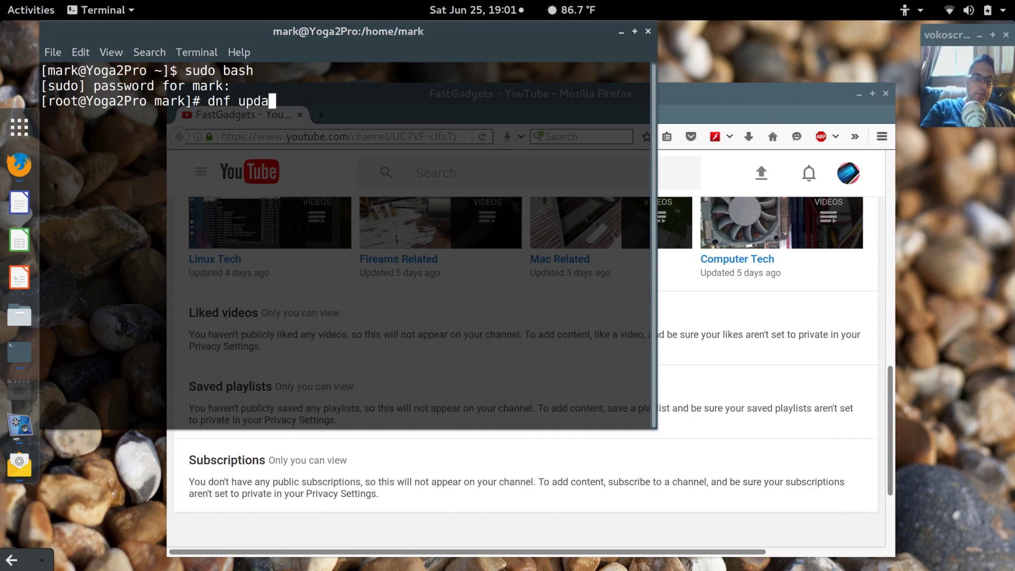
text(te)
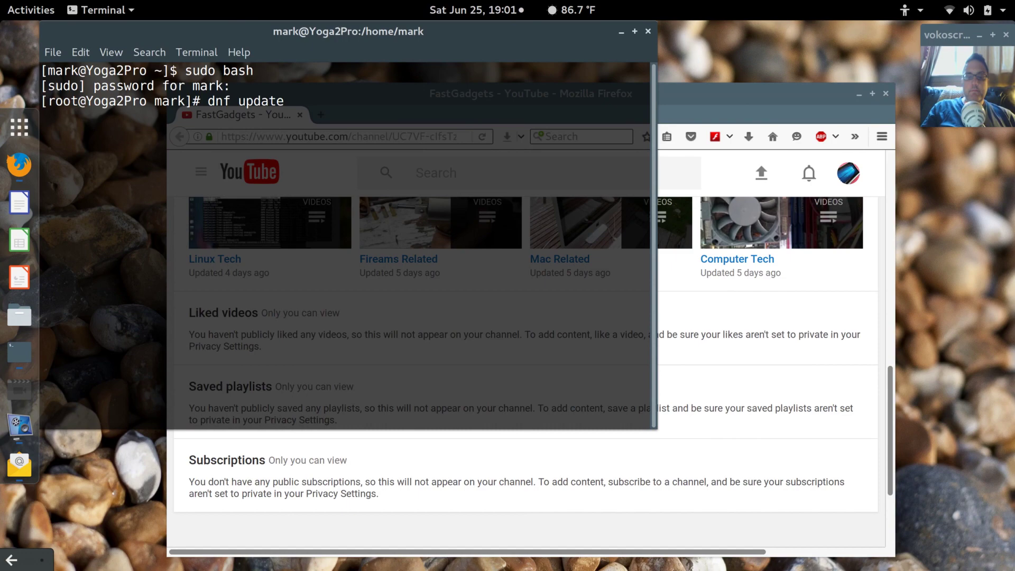
key(Return)
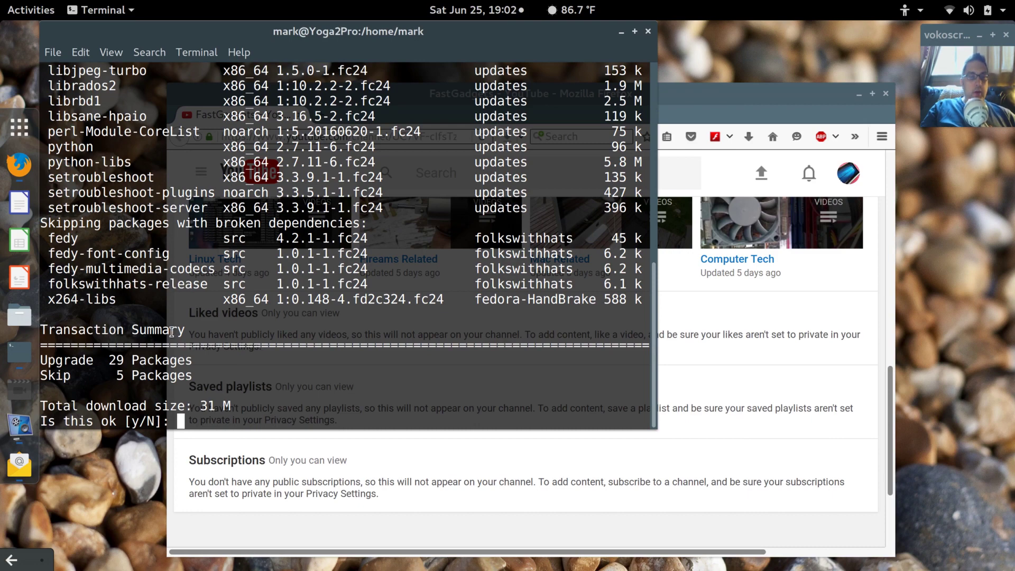
- Scroll through the dnf output to review all 29 pending package upgrades
scroll(171, 332, up, 2)
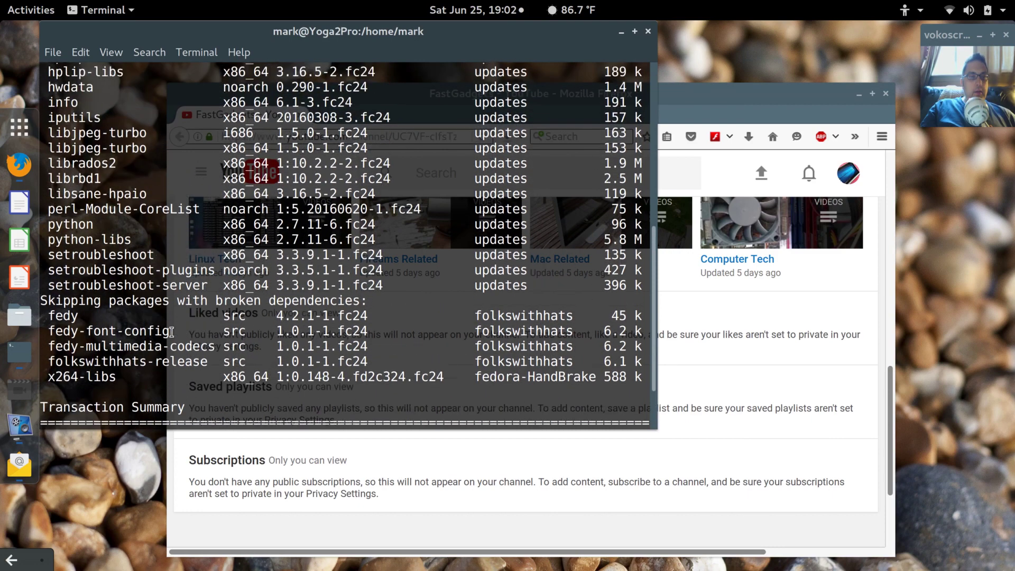
scroll(172, 332, up, 4)
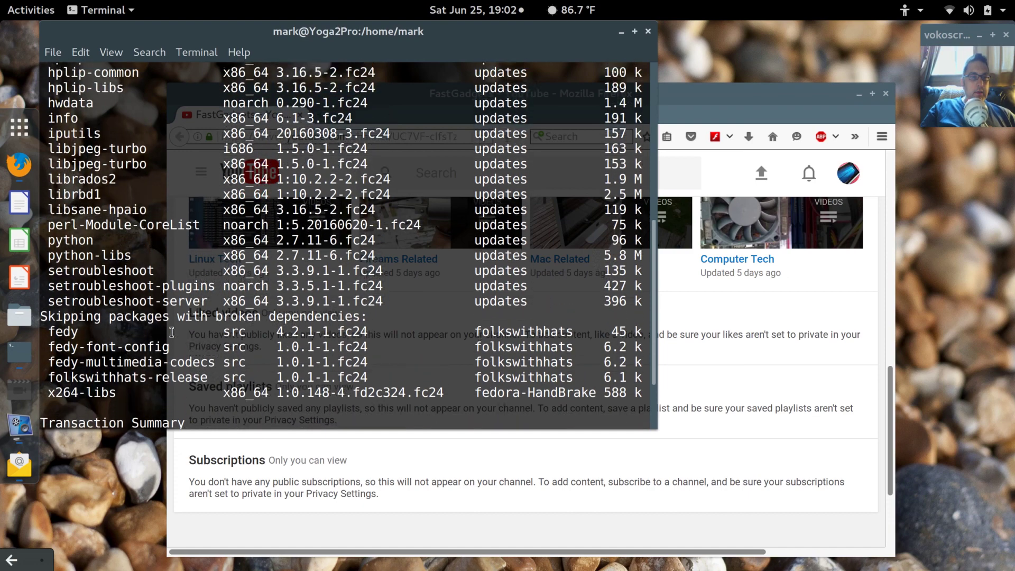
scroll(172, 332, up, 4)
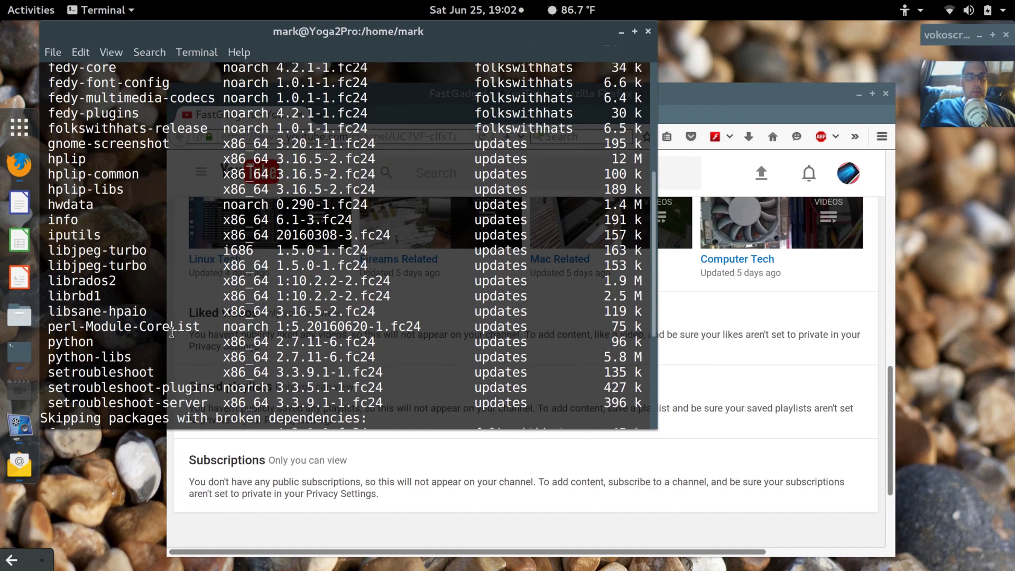
scroll(172, 332, up, 1)
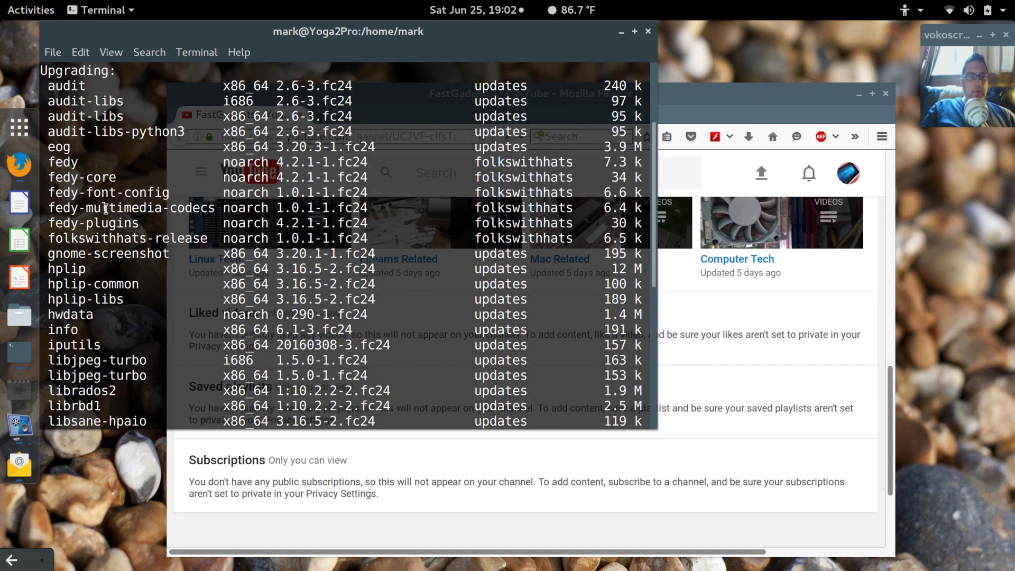
scroll(105, 208, up, 4)
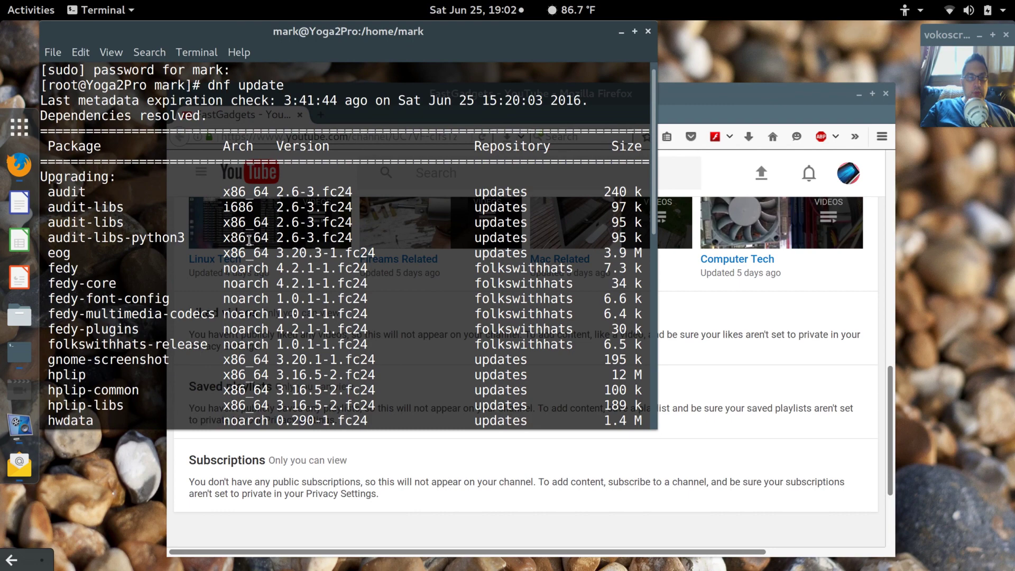
scroll(294, 270, down, 2)
scroll(293, 270, down, 3)
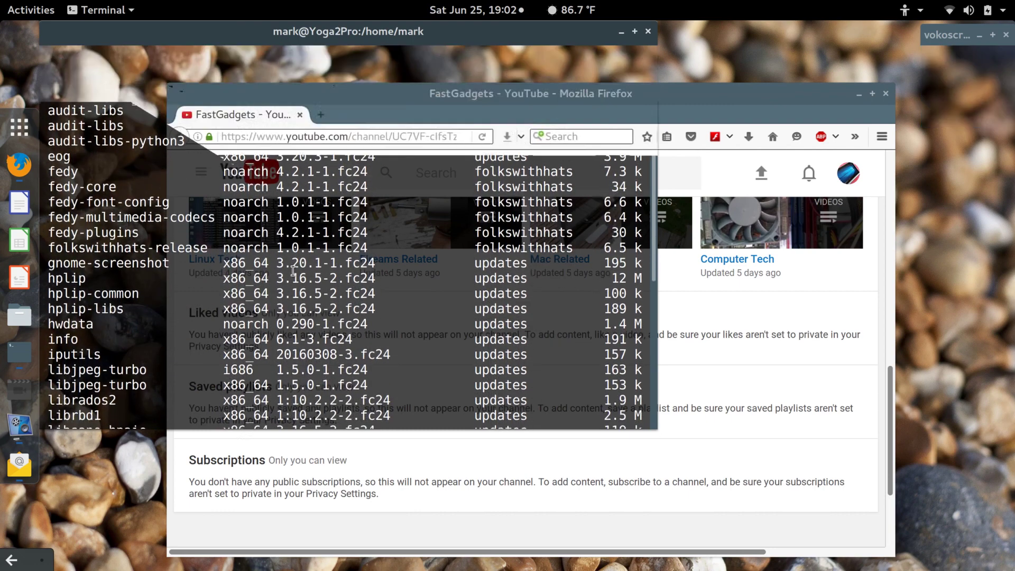
scroll(294, 270, down, 5)
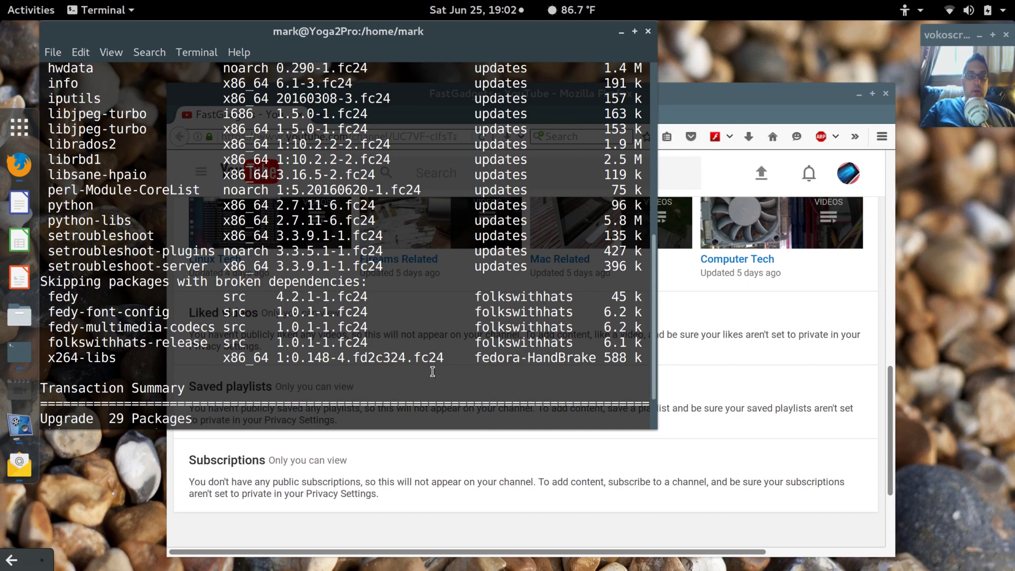
- Minimize the terminal at the y/N prompt, leaving Firefox's FastGadgets channel page visible
scroll(433, 371, up, 8)
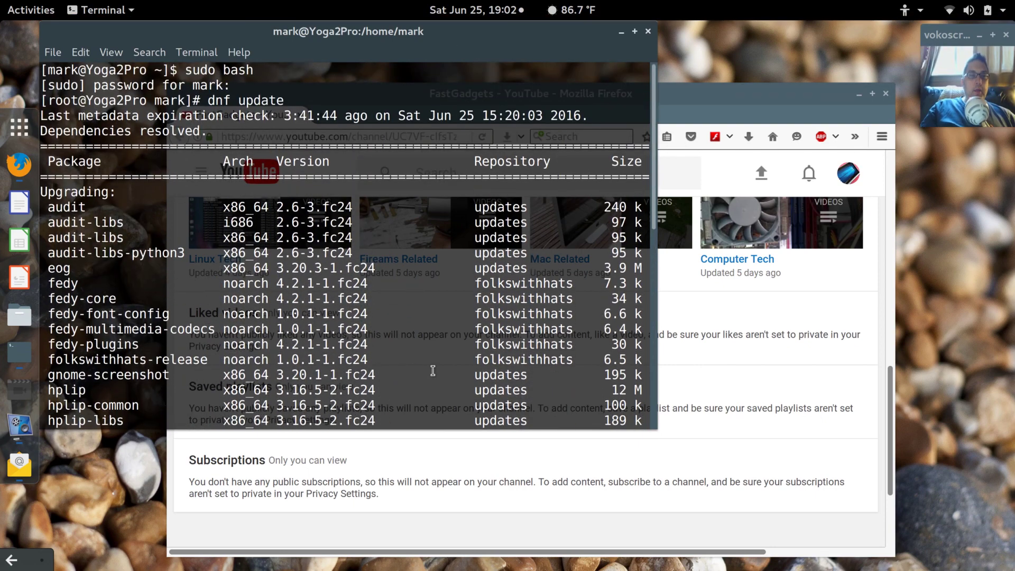
scroll(432, 370, down, 9)
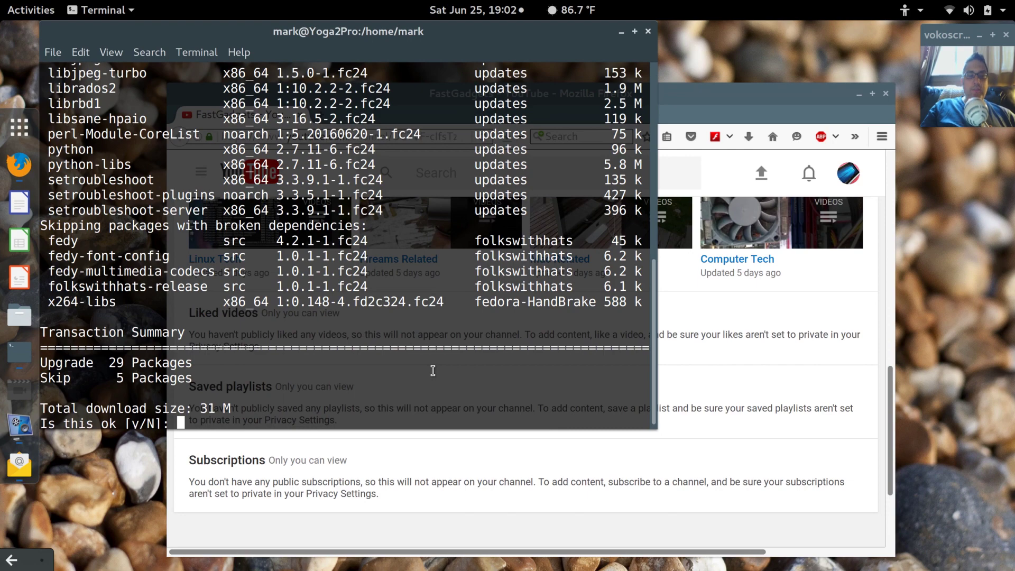
click(619, 33)
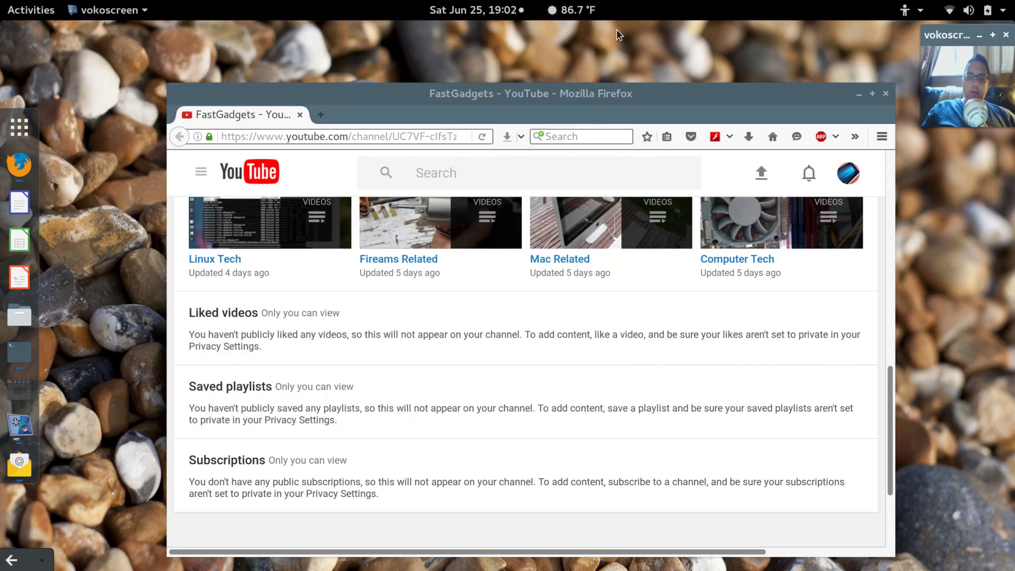